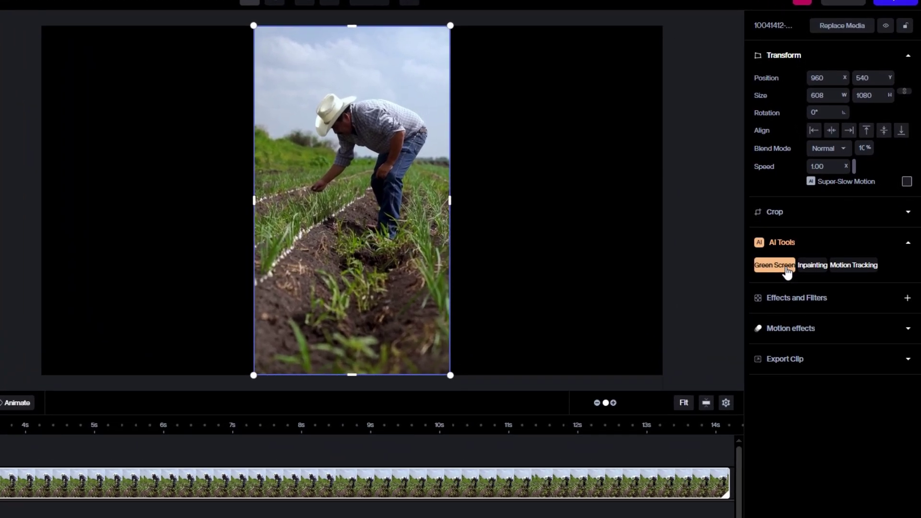
Apply Runway's Green Screen tool with include points across the farmer's body, shoulder, legs and feet.
left_click(802, 261)
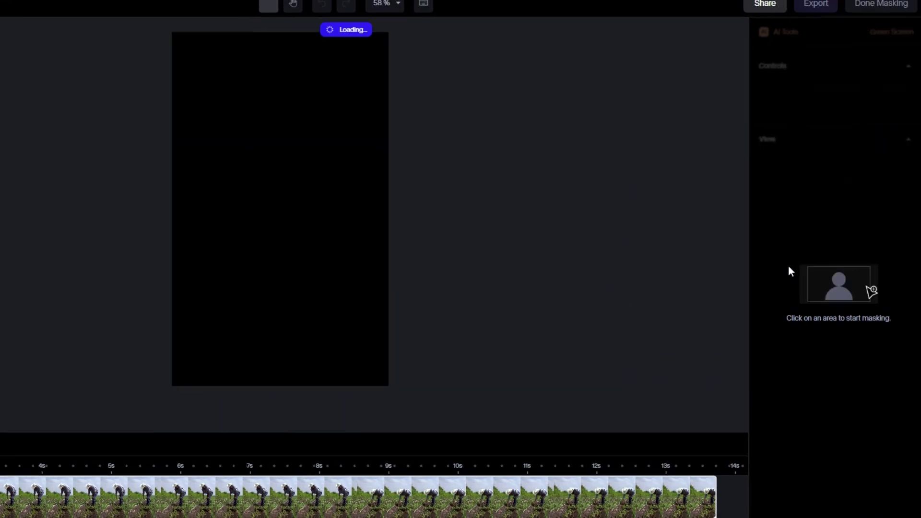
left_click(261, 136)
left_click(309, 146)
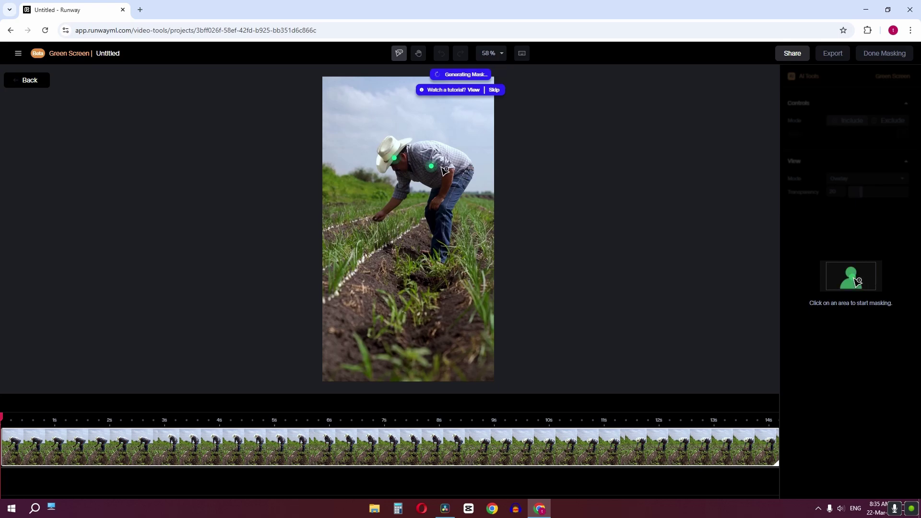
left_click(453, 167)
left_click(438, 224)
left_click(428, 252)
left_click(435, 258)
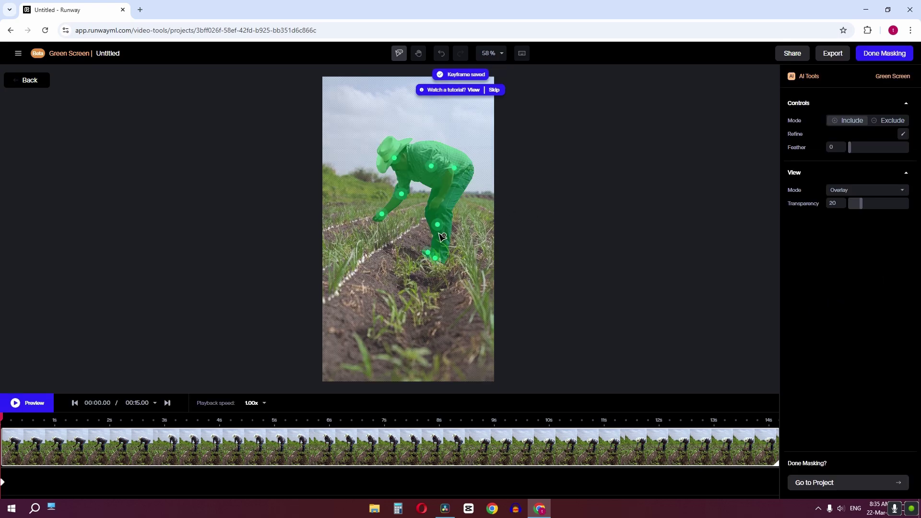
Check the farmer mask at 00:05.83 and 00:11.76, then finish masking.
left_click(321, 418)
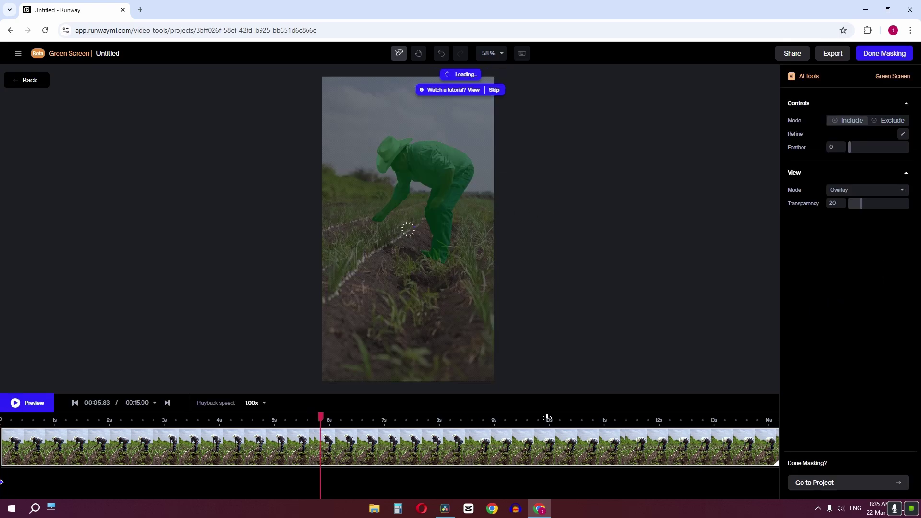
left_click(645, 418)
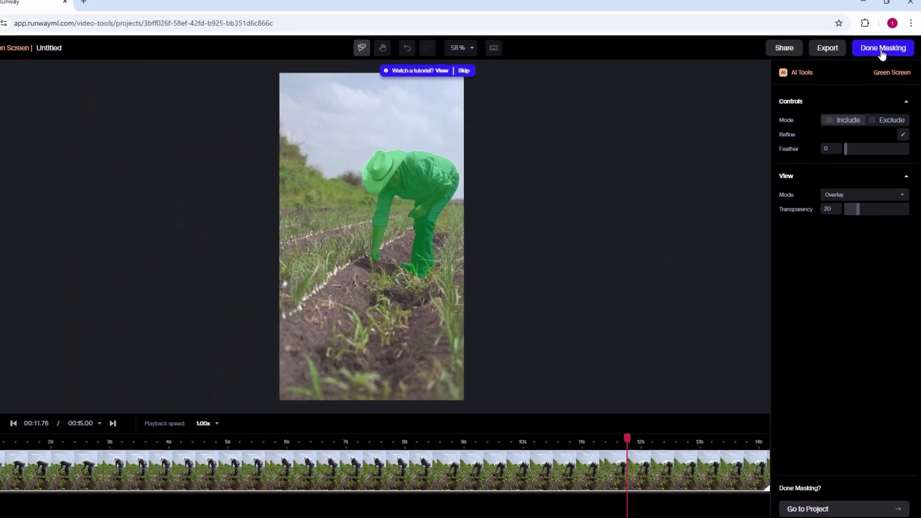
left_click(881, 50)
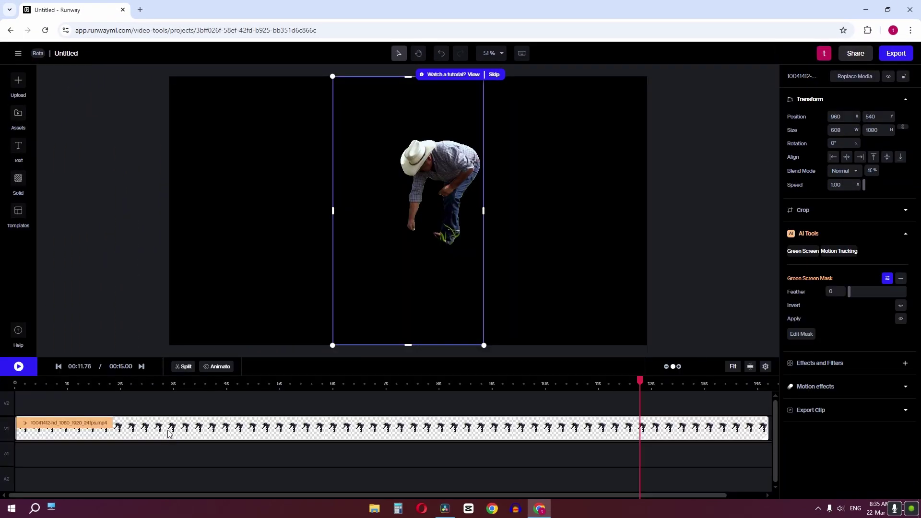
Move the farmer to V2, lay a full-length Solid beneath on V1, and feather the mask.
left_click_drag(168, 420, 168, 407)
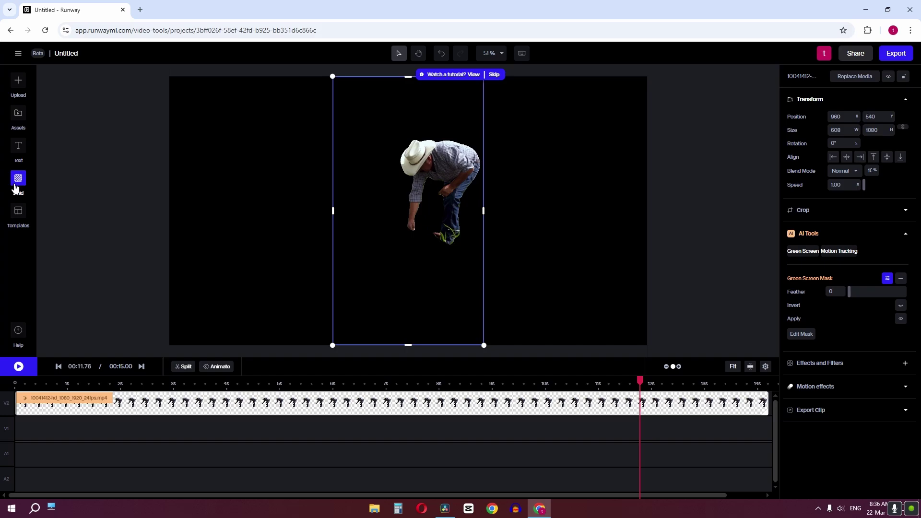
left_click_drag(16, 188, 46, 455)
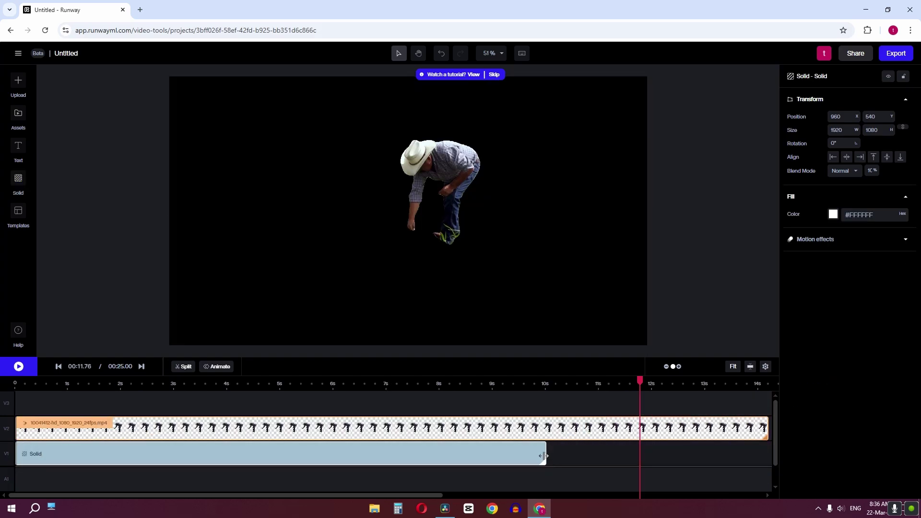
left_click_drag(543, 455, 768, 457)
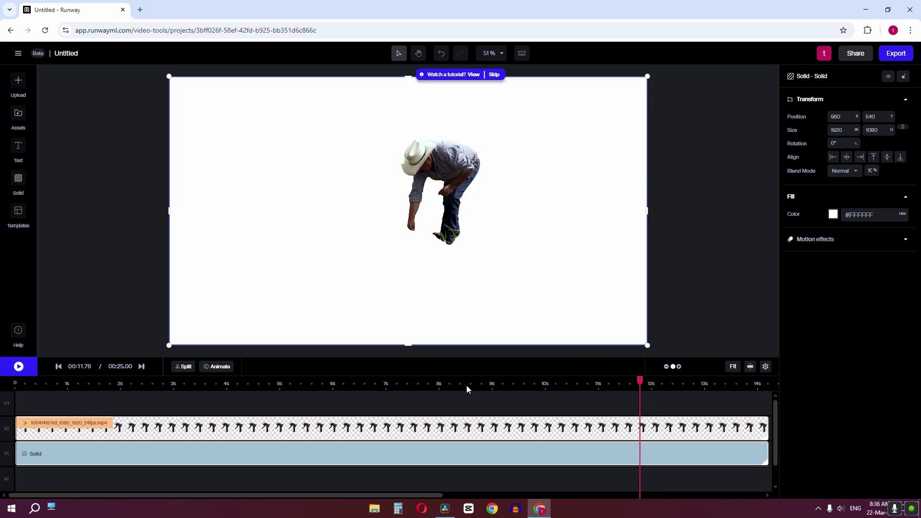
left_click(493, 428)
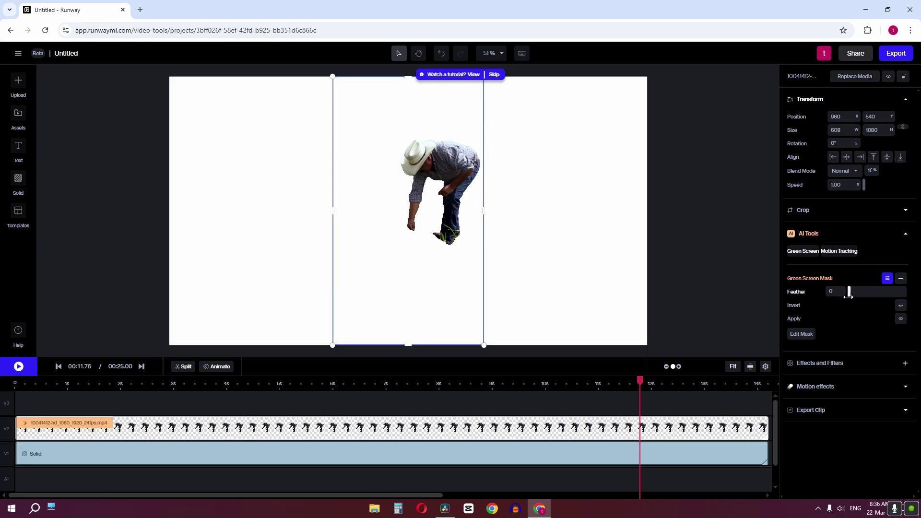
left_click_drag(850, 295, 856, 298)
Colour the Solid bright green #00FF19 and bring up the export settings.
left_click(483, 450)
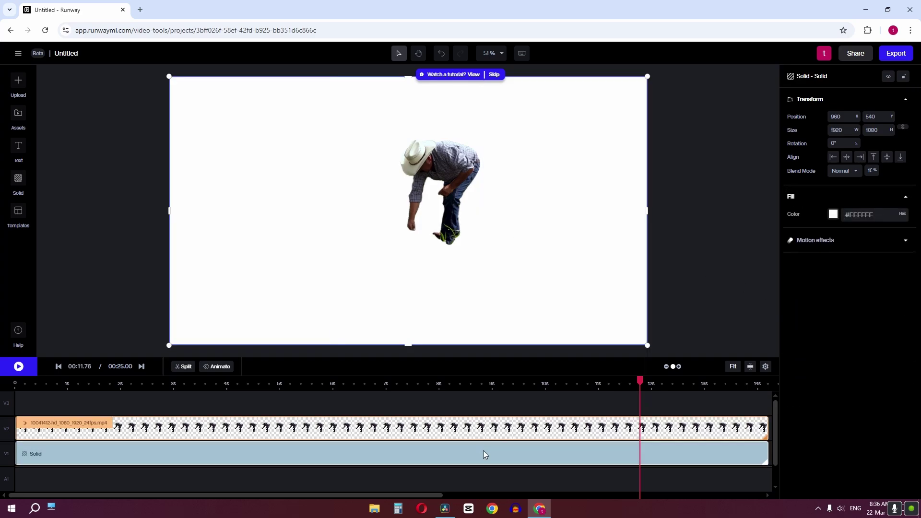
left_click(832, 215)
left_click_drag(748, 158, 776, 120)
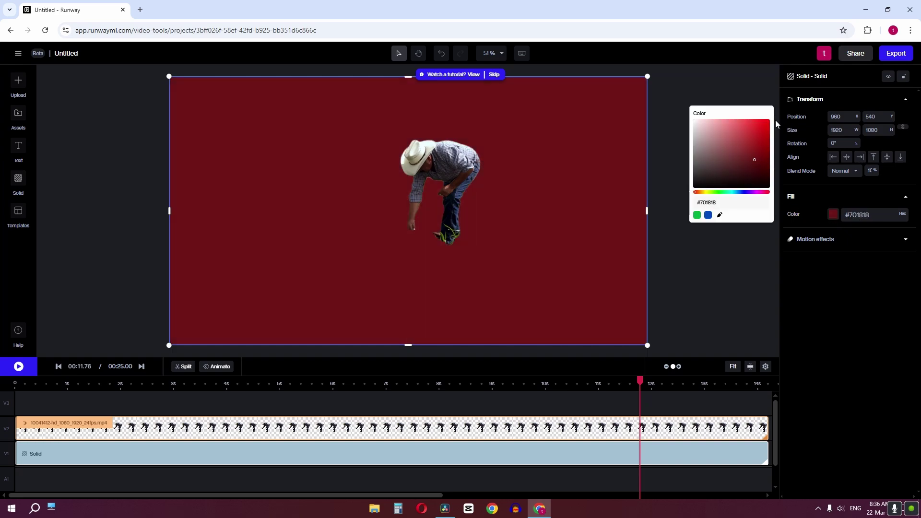
left_click(721, 193)
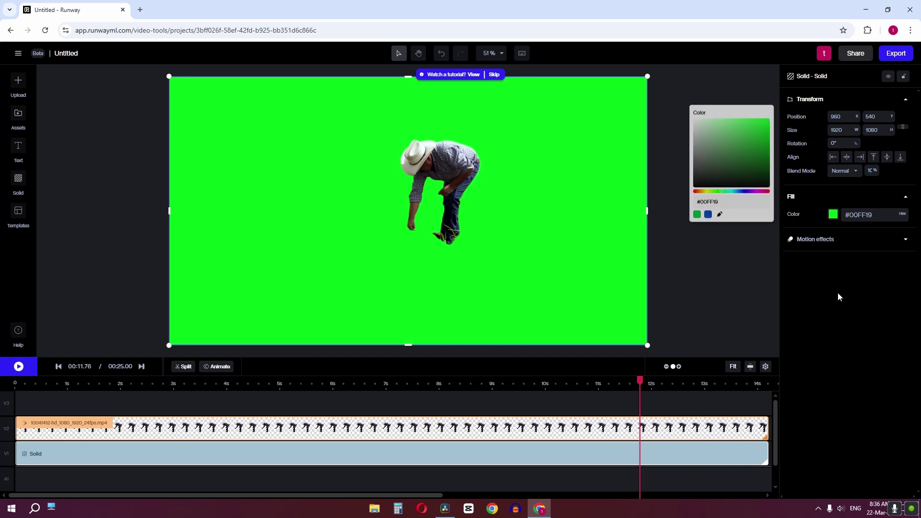
left_click(838, 292)
left_click(895, 53)
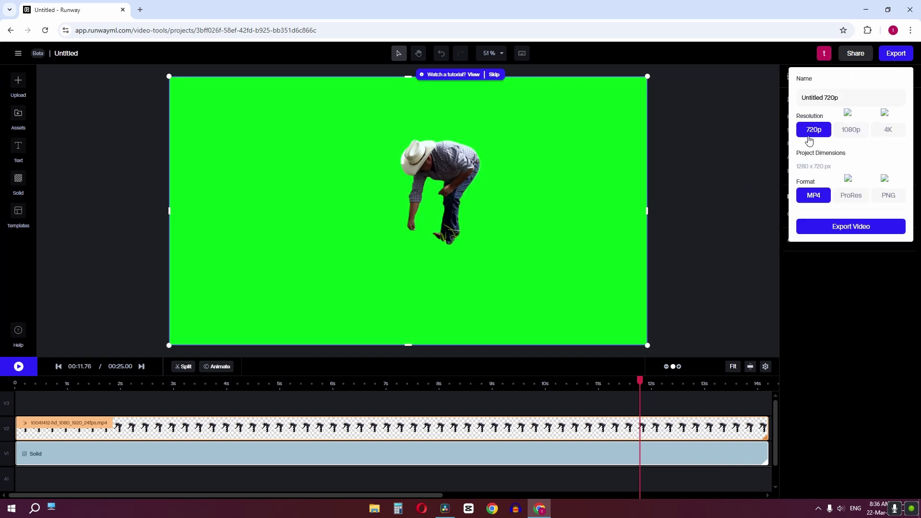
Export the green-backed farmer as a 720p MP4, then delete the green Solid.
left_click(856, 226)
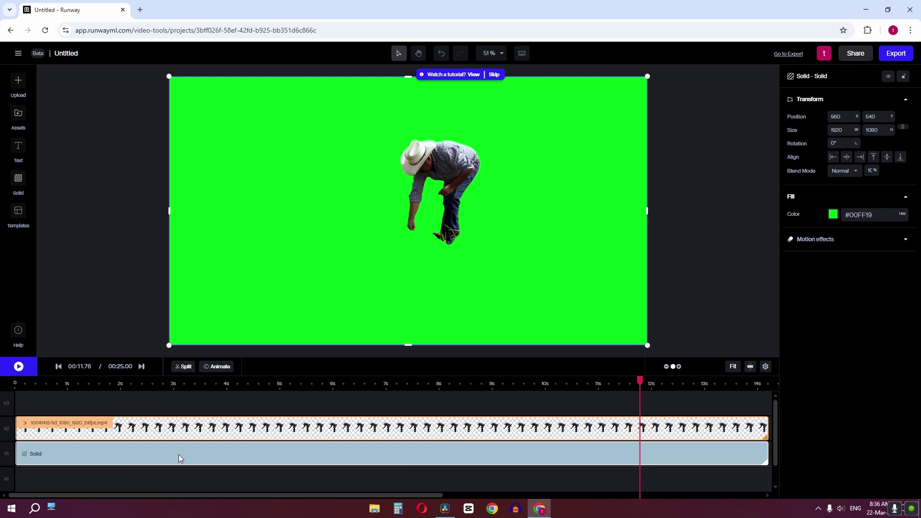
key("Delete")
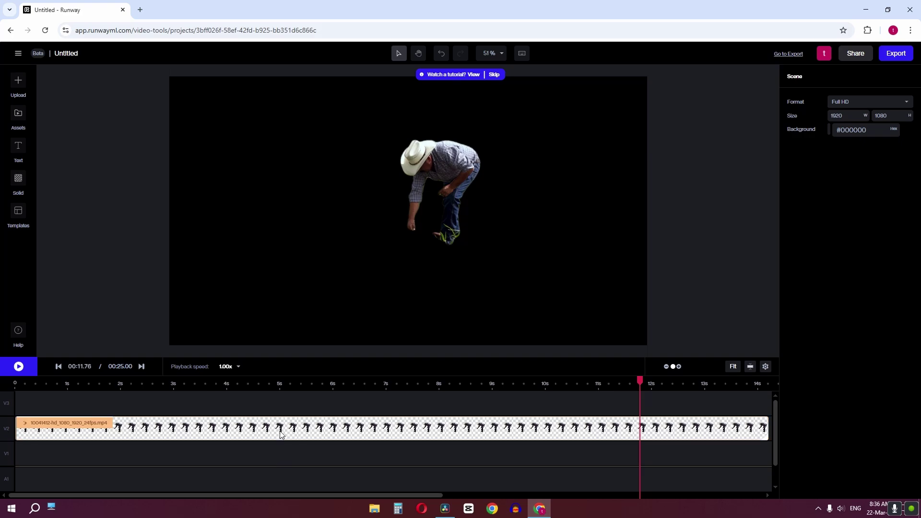
Remove the Green Screen Mask and inpaint the farmer away with an enlarged brush.
left_click(283, 435)
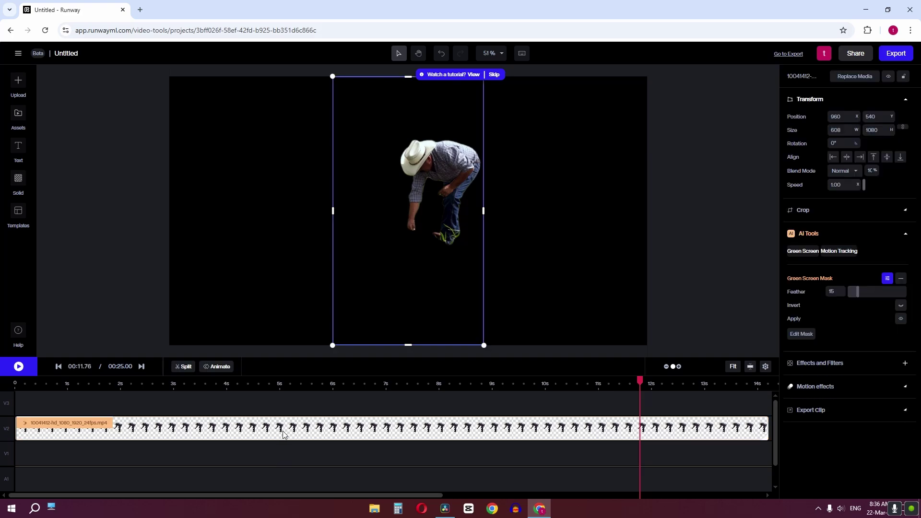
left_click(901, 280)
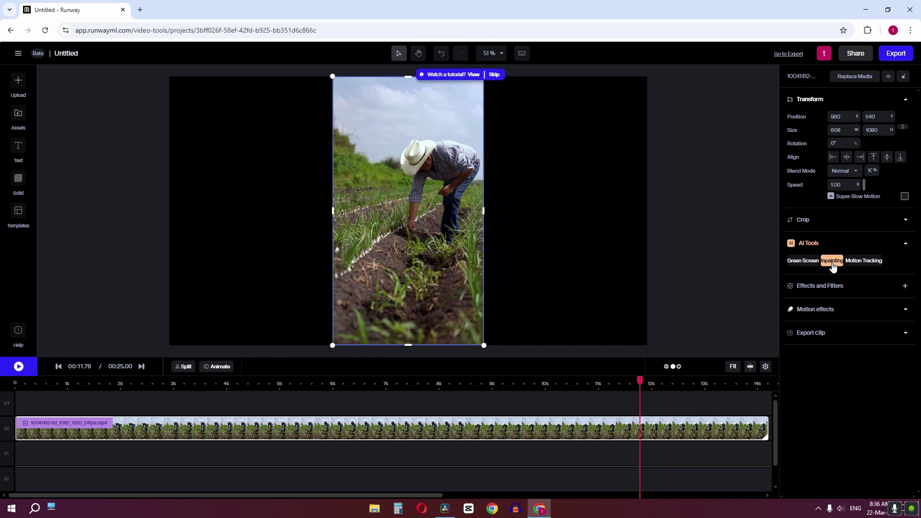
left_click(832, 261)
left_click_drag(856, 210, 884, 208)
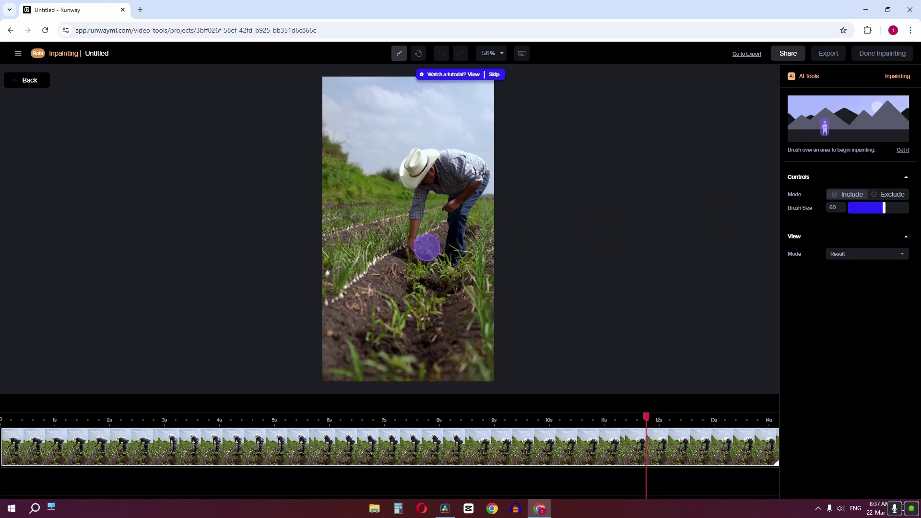
mouse_move(415, 245)
left_mouse_down()
mouse_move(422, 206)
mouse_move(411, 167)
mouse_move(456, 158)
left_mouse_up()
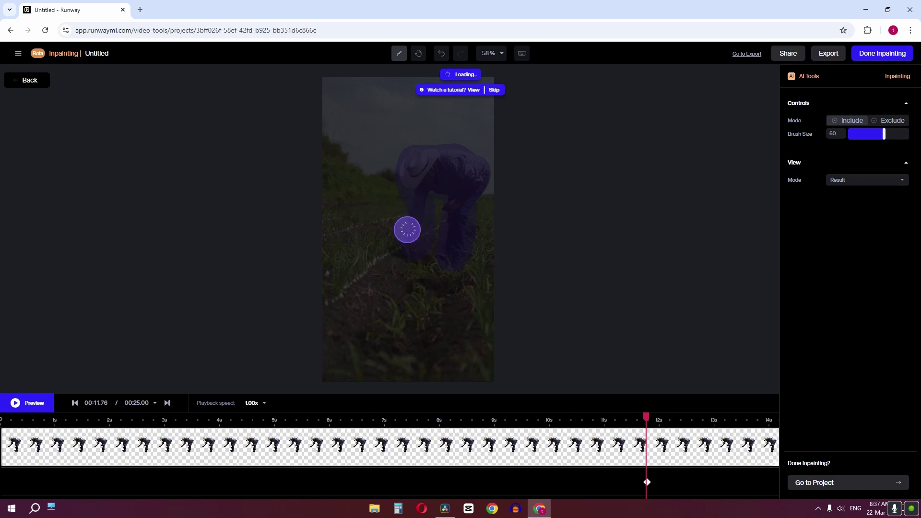
Review the inpainted clip from 00:07.29 to 00:12.88, then return to the project.
left_click(401, 415)
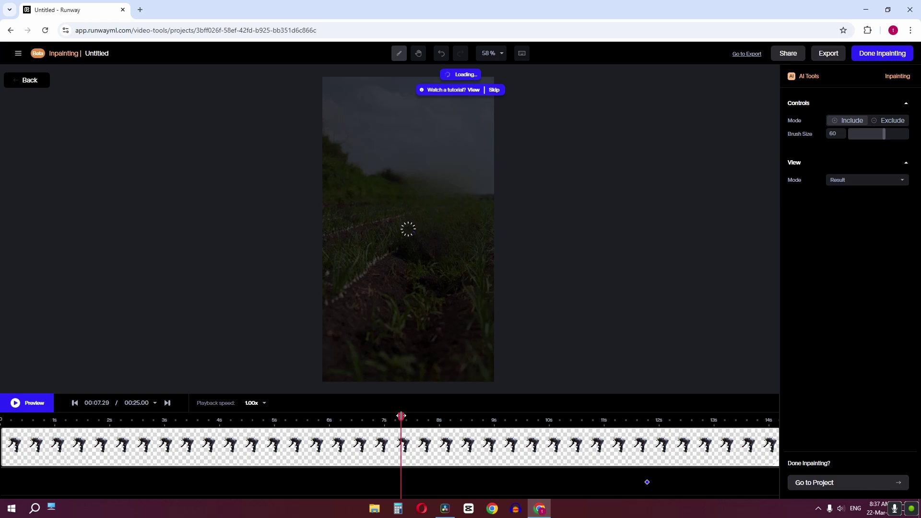
left_click_drag(401, 415, 456, 418)
left_click(688, 416)
left_click(709, 419)
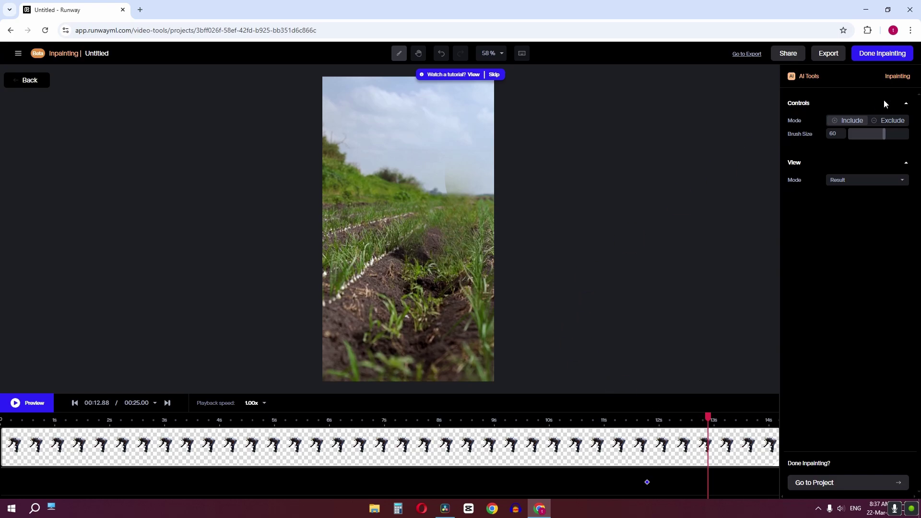
left_click(902, 62)
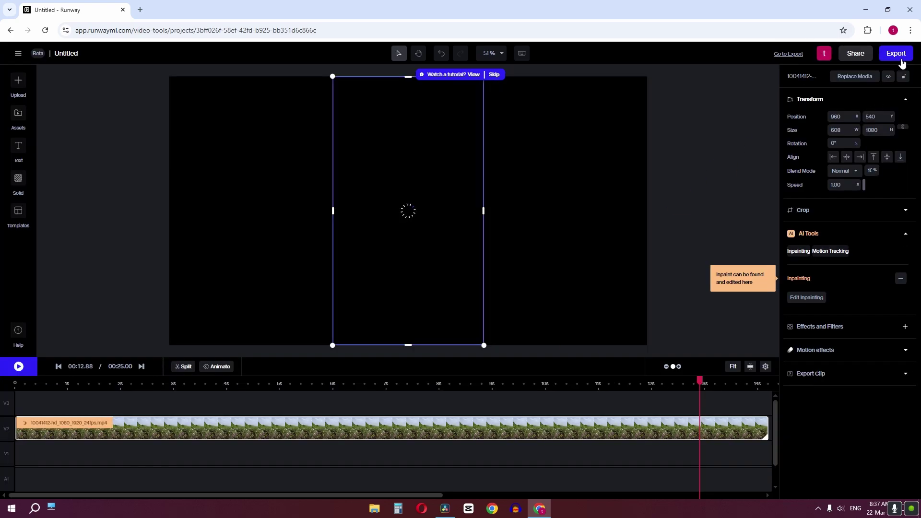
Export the farmer-free field clip and go to the Assets page.
left_click(901, 61)
left_click(850, 227)
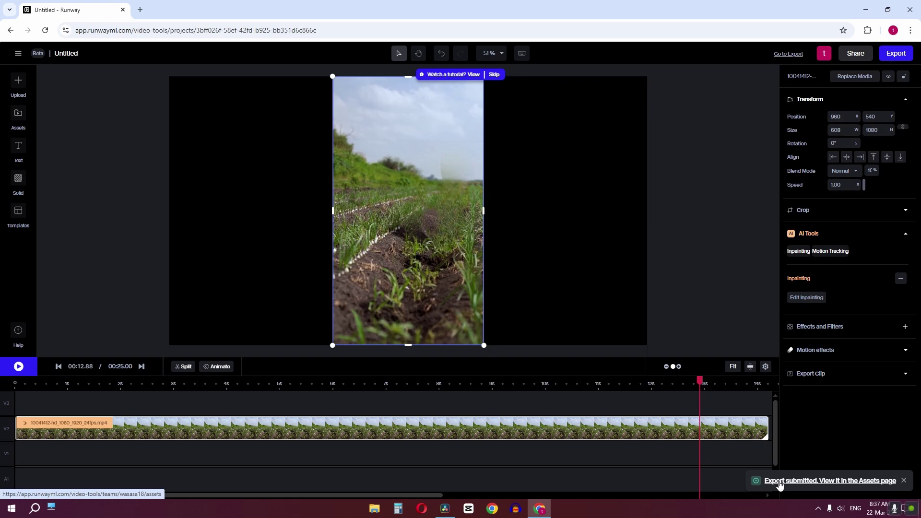
left_click(780, 480)
Download the field background video from Runway's Private assets and play it.
left_click(53, 112)
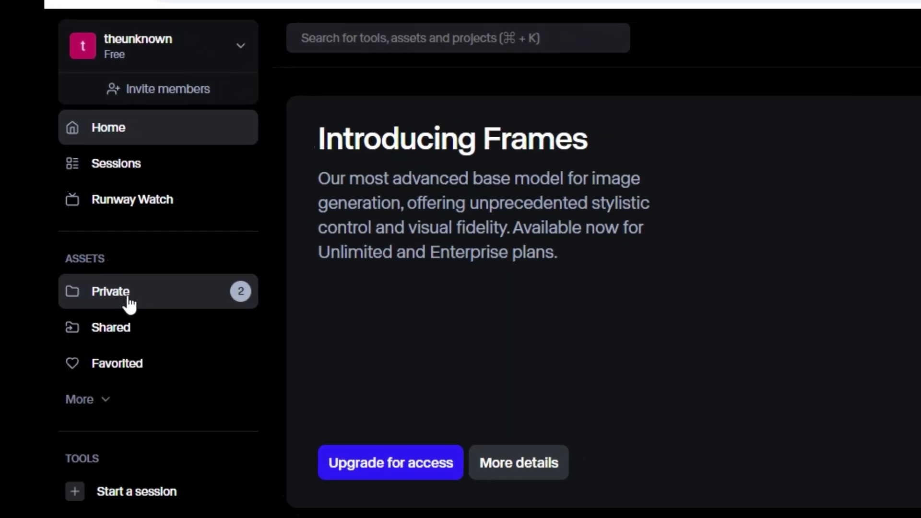
left_click(128, 299)
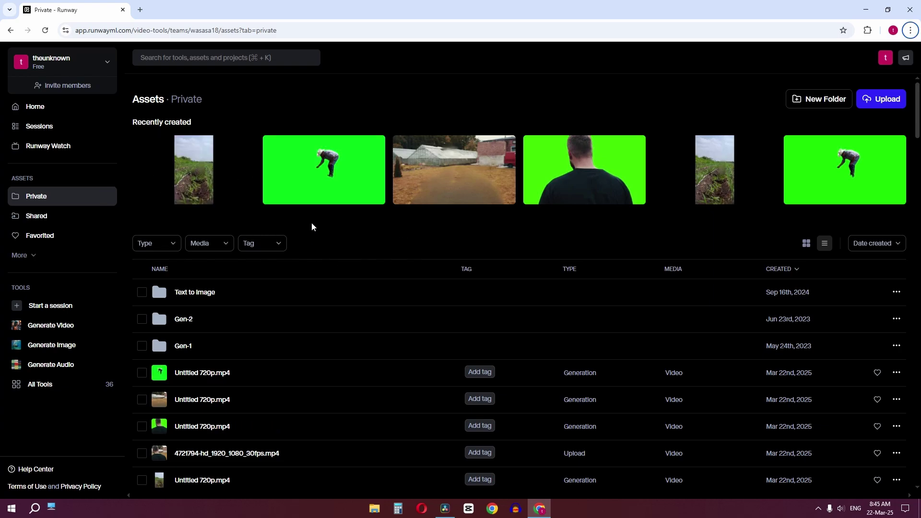
left_click(304, 174)
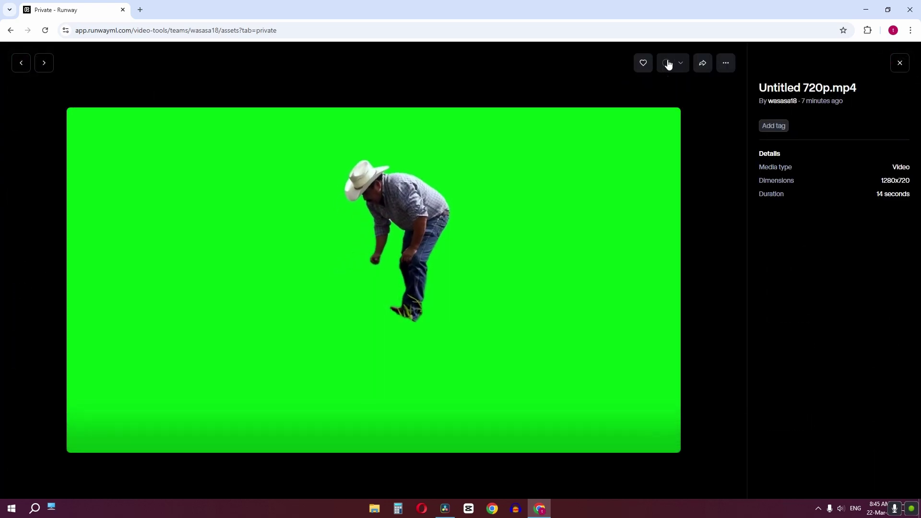
left_click(668, 63)
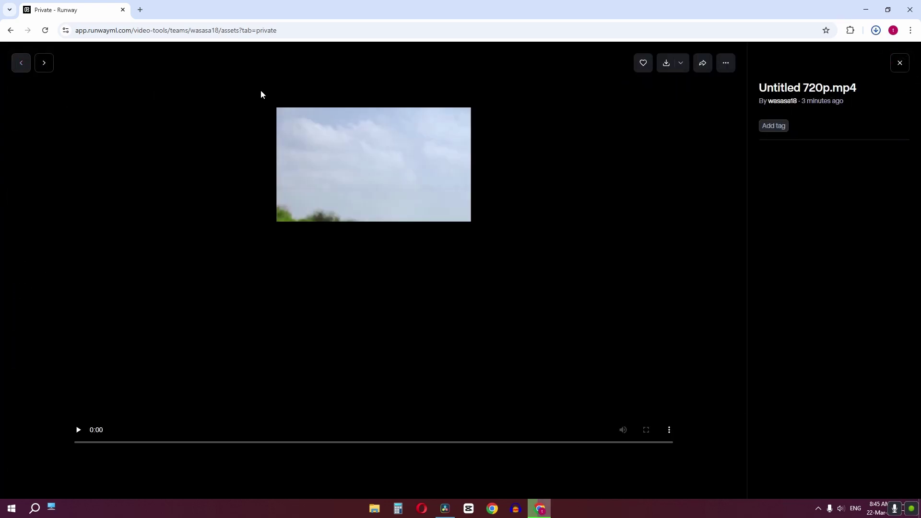
left_click(665, 65)
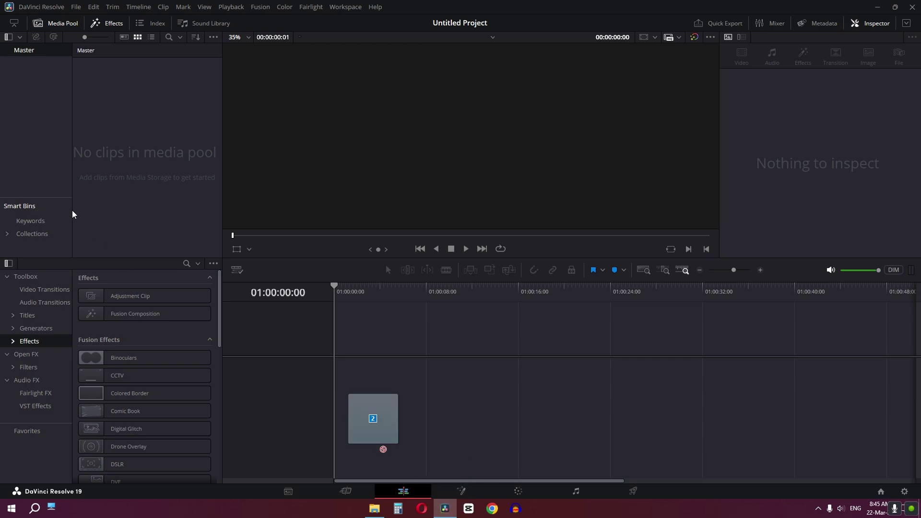
Import both downloaded clips into the Media Pool, accepting the frame-rate change.
left_click_drag(382, 448, 82, 216)
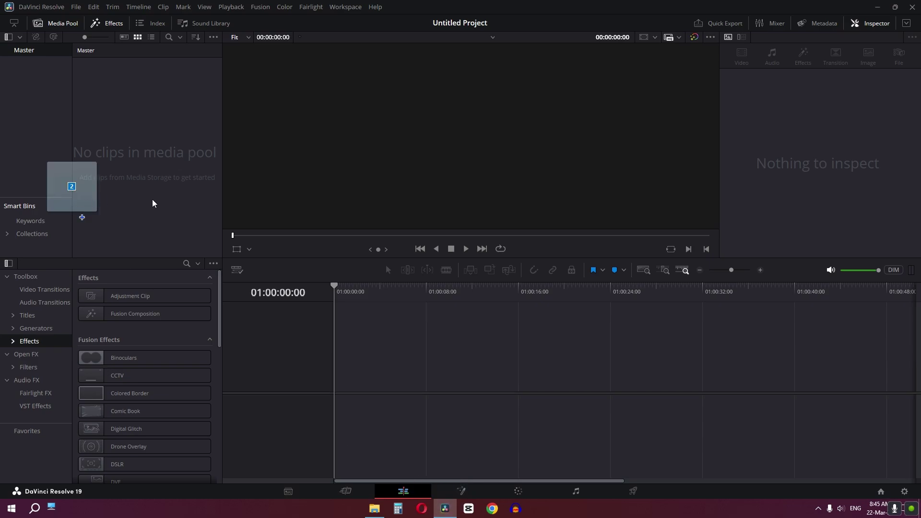
left_click_drag(152, 203, 153, 203)
key("Return")
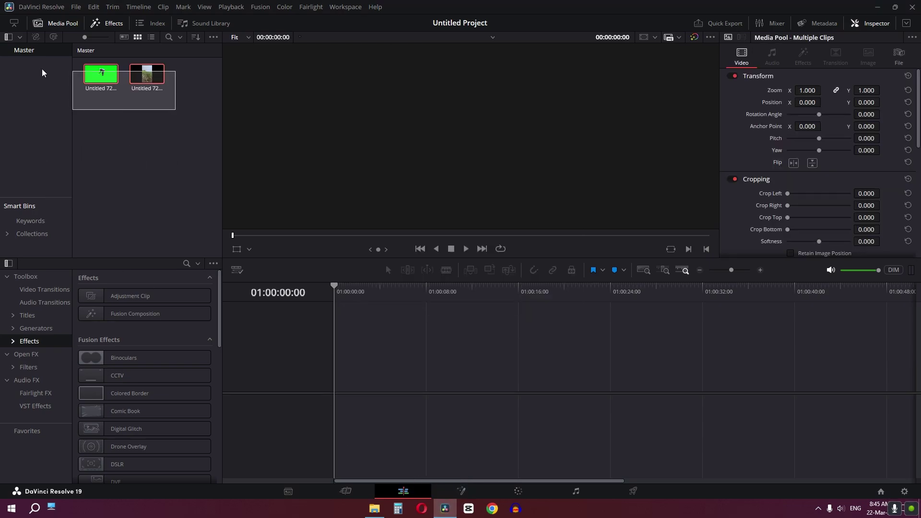
Build a timeline with the farmer on V2 aligned over the field on V1, then open Fusion.
left_click_drag(88, 87, 365, 361)
left_click_drag(473, 387, 382, 387)
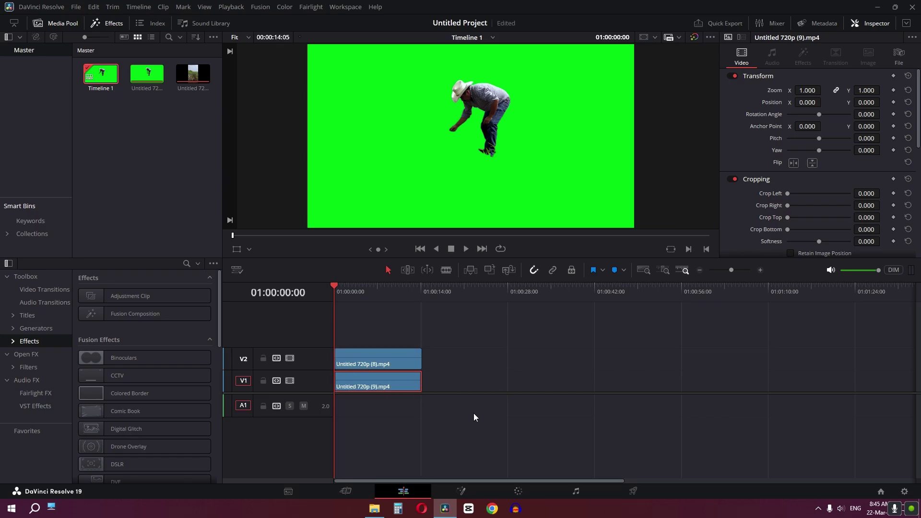
left_click(455, 490)
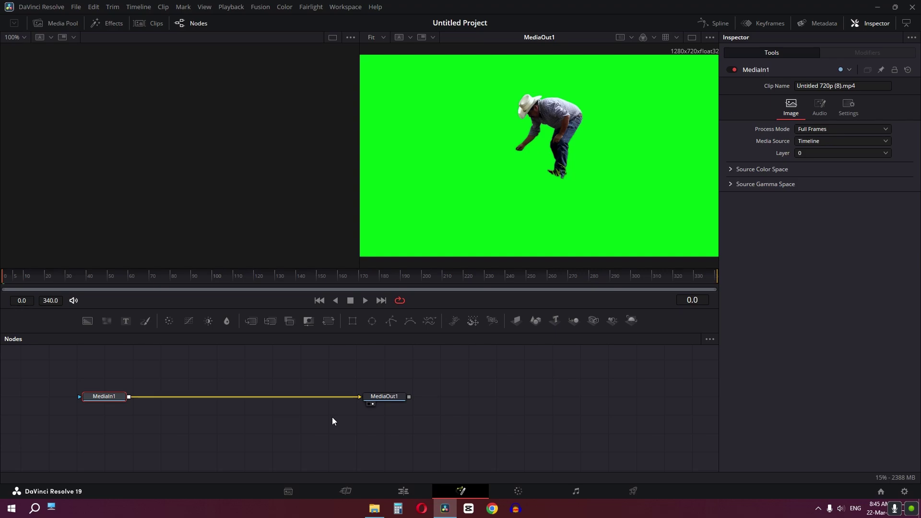
Add an Ultra Keyer via the 'ultra' tool search and wire it between MediaIn1 and MediaOut1.
key("shift+space")
type("ultra")
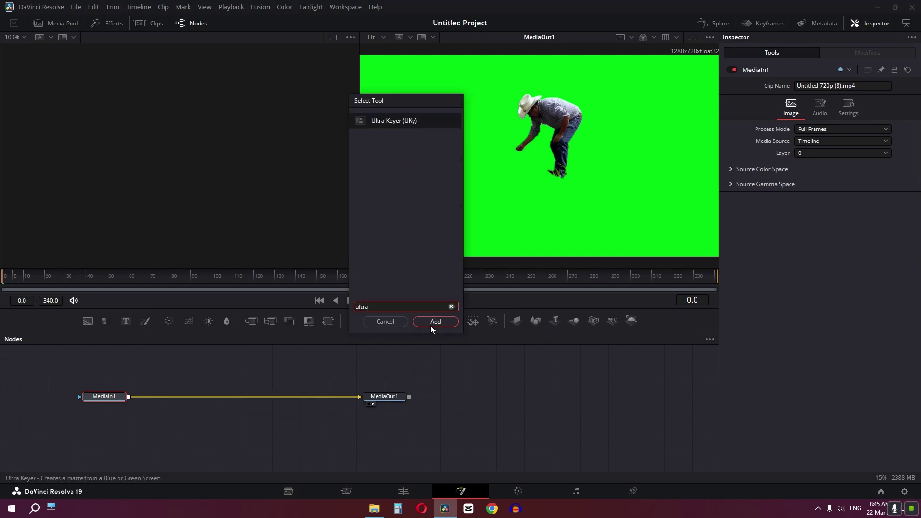
left_click(430, 323)
left_click_drag(165, 396, 251, 402)
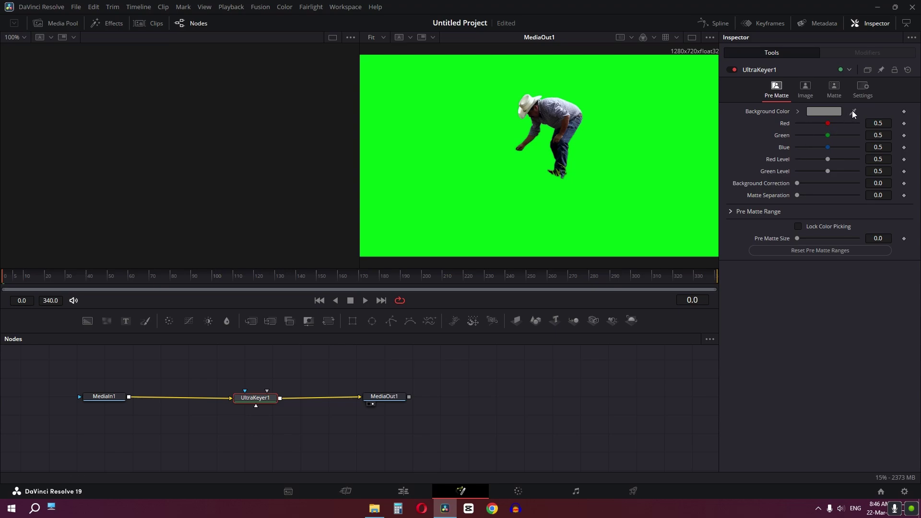
Key out the green by sampling it with UltraKeyer1's Background Color picker.
left_click_drag(851, 110, 633, 123)
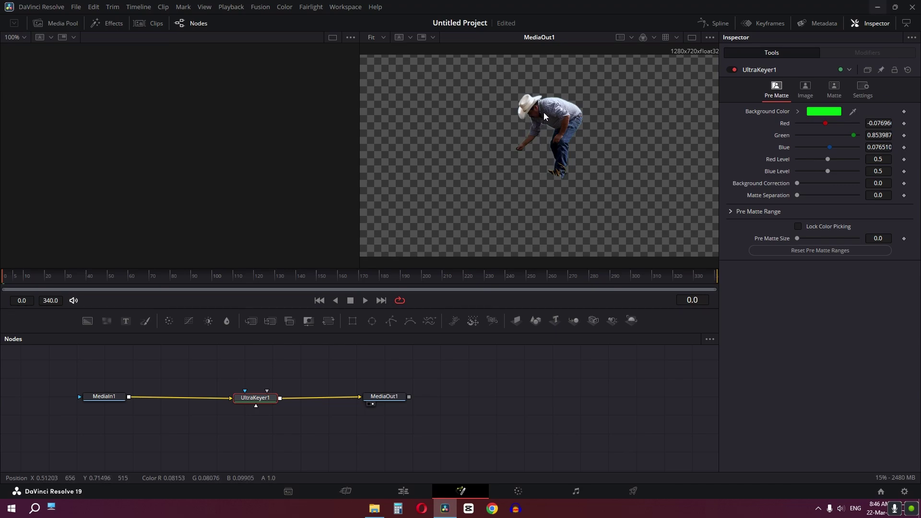
scroll(543, 113, "up", 5)
scroll(536, 122, "down", 5)
scroll(535, 122, "up", 3)
scroll(535, 122, "down", 1)
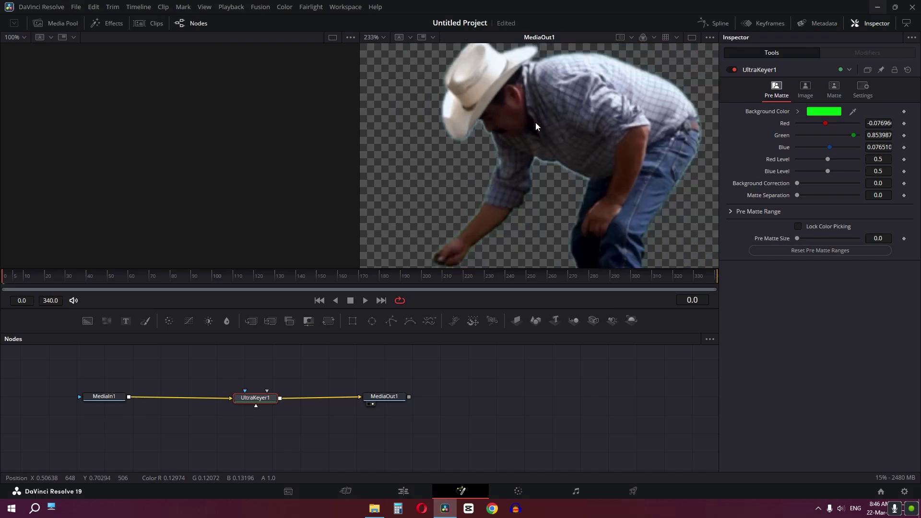
Refine the matte with Contract/Expand -0.44 and Blur 0.39.
left_click(834, 89)
left_click_drag(827, 159, 816, 182)
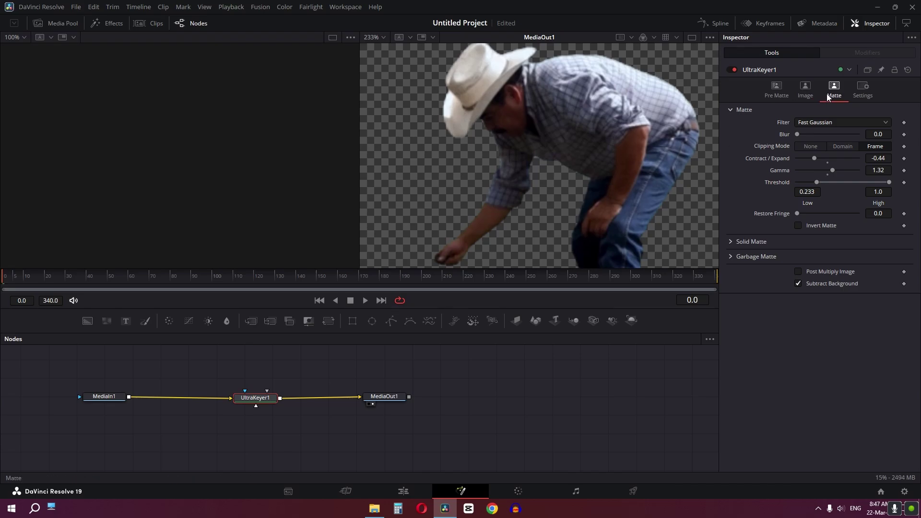
left_click_drag(798, 133, 799, 133)
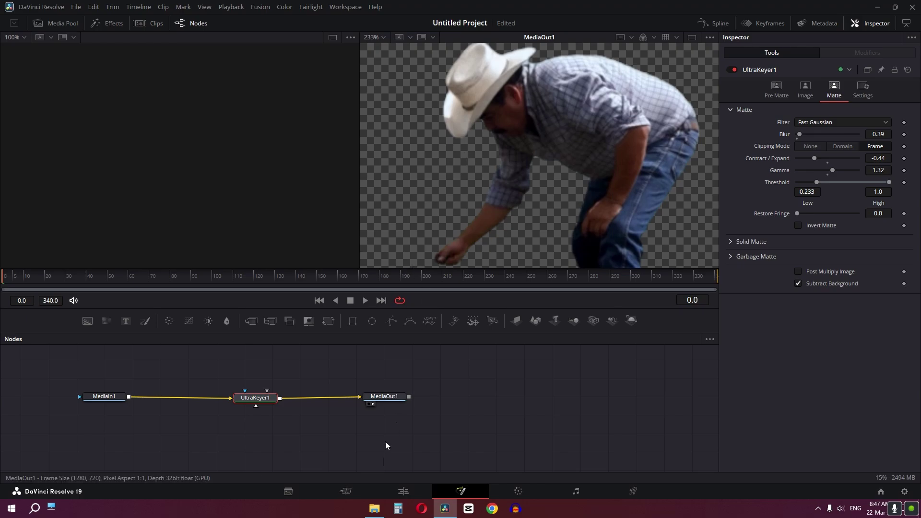
On the Edit page, toggle V2 off and on to compare the keyed farmer over the field.
left_click(410, 485)
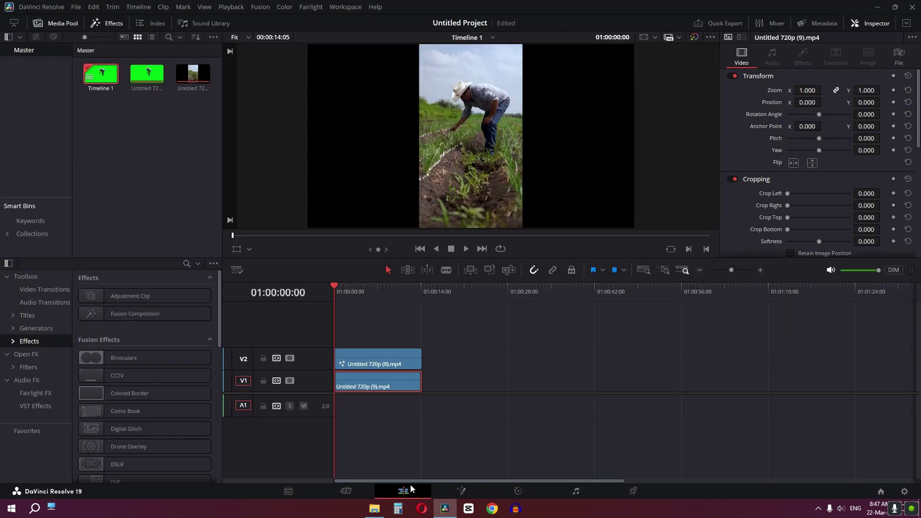
scroll(482, 103, "up", 5)
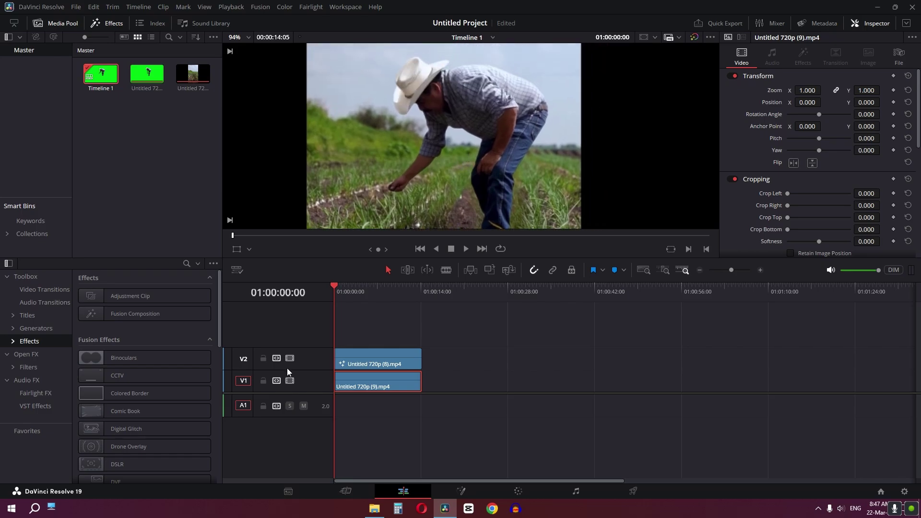
left_click(290, 359)
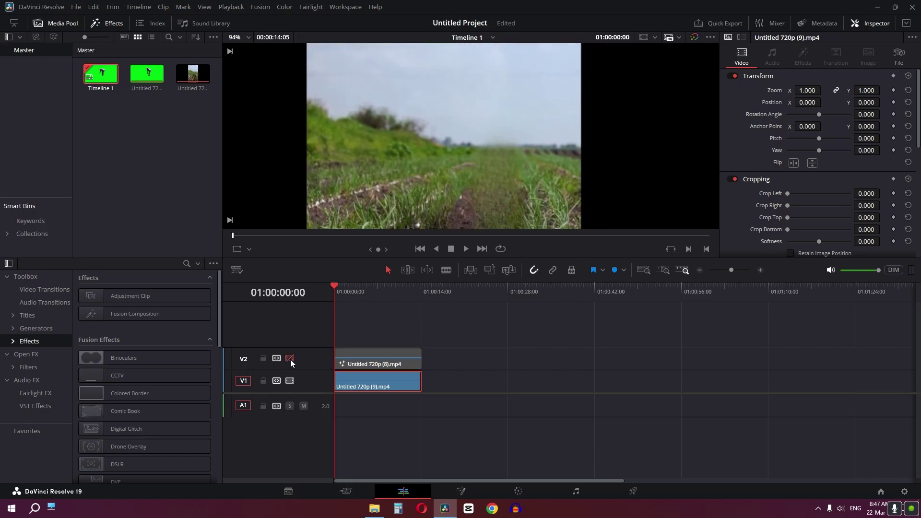
left_click(290, 359)
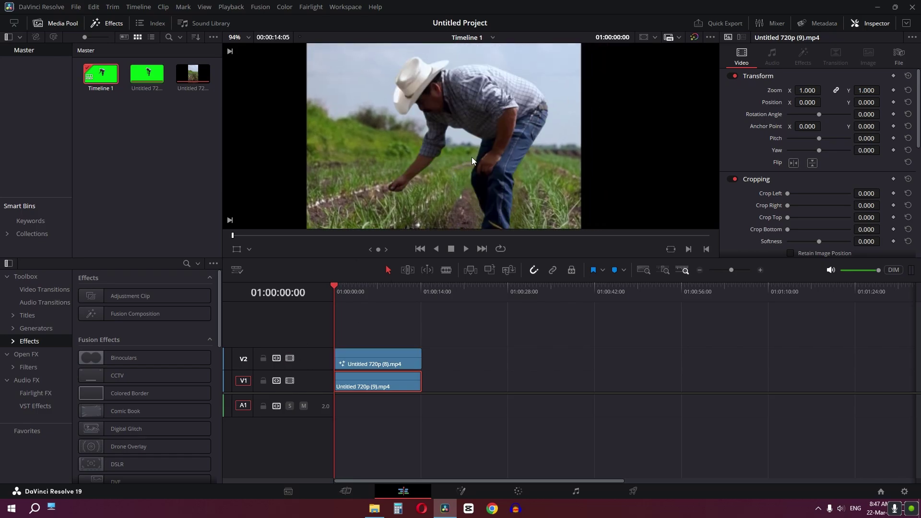
left_click(518, 492)
Apply Gaussian Blur to the field background clip 01's node on the Color page.
left_click(158, 23)
left_click(157, 23)
left_click(46, 286)
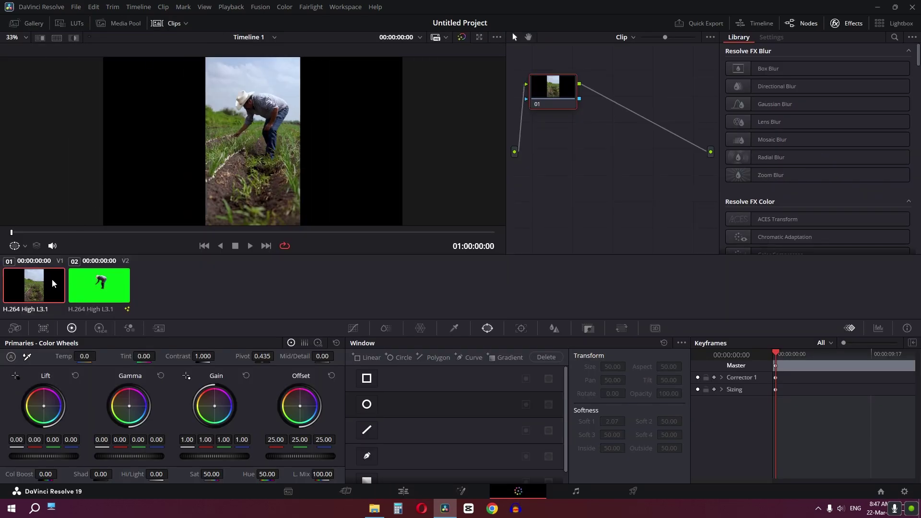
left_click(167, 25)
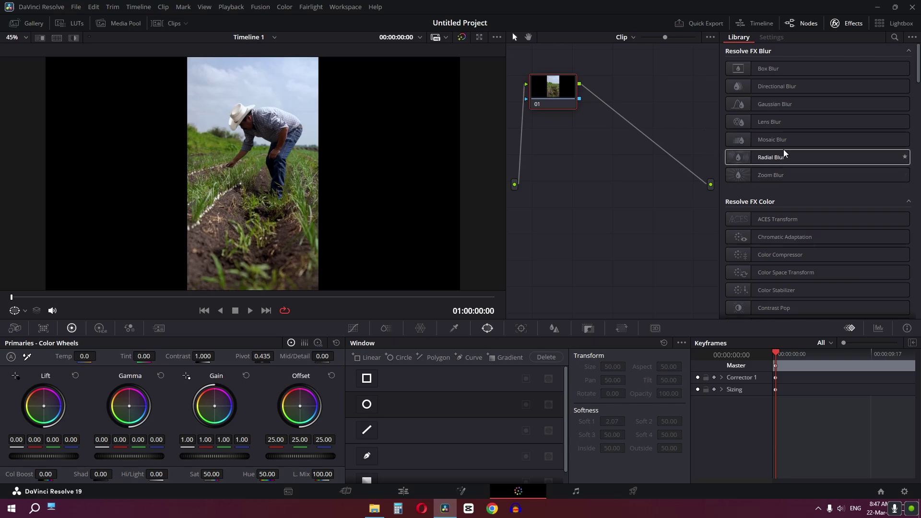
left_click_drag(777, 103, 559, 93)
scroll(255, 149, "up", 3)
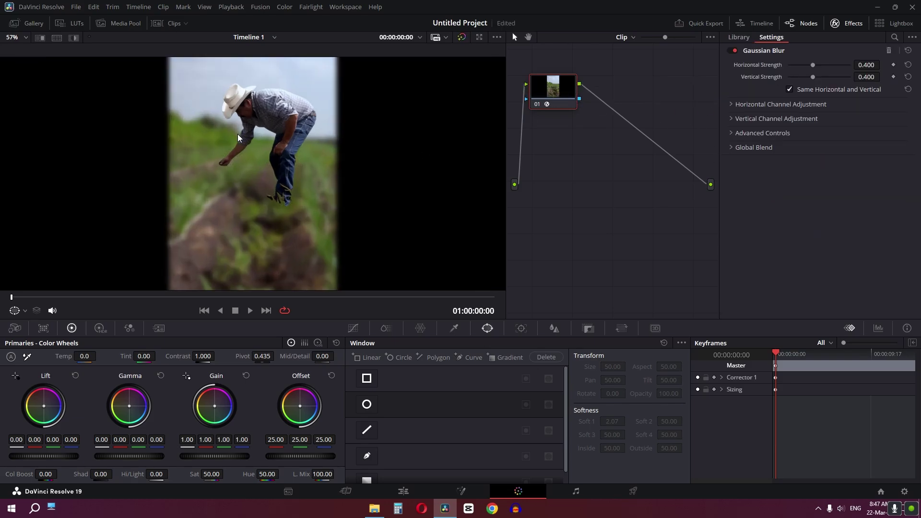
left_click_drag(276, 146, 282, 181)
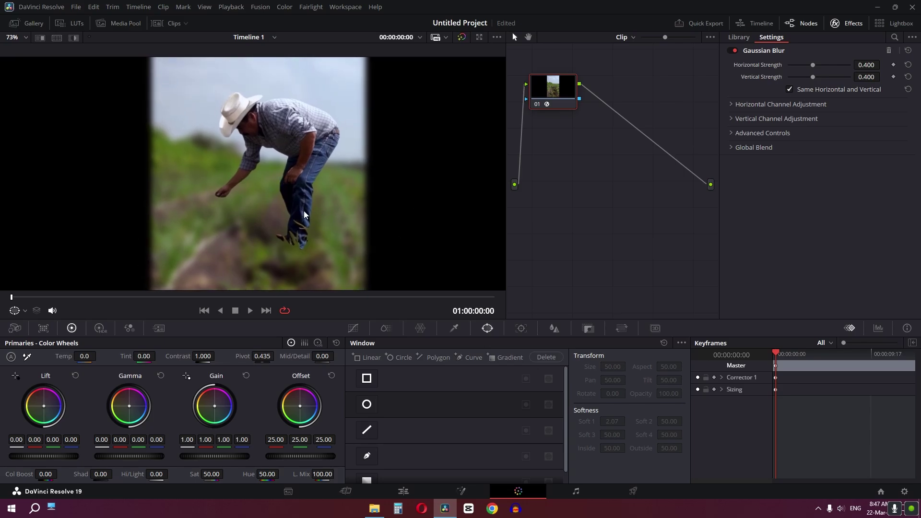
scroll(411, 433, "down", 1)
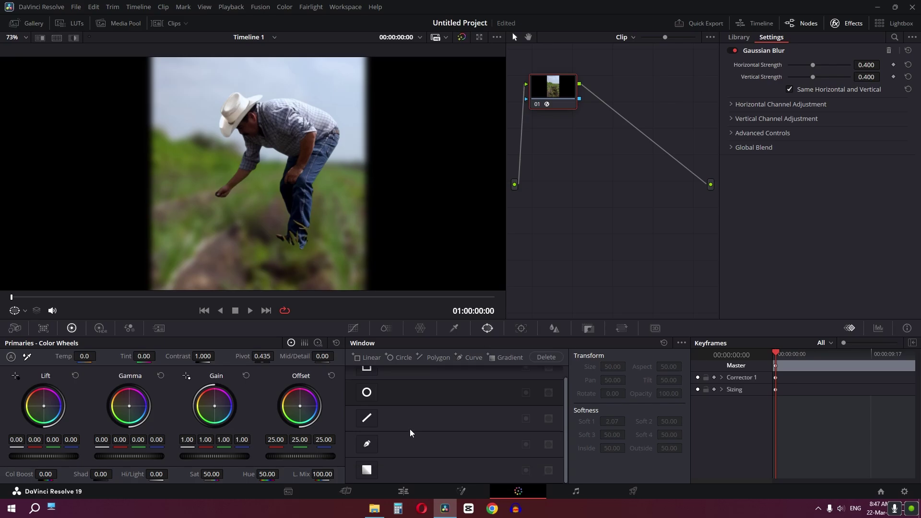
Limit the blur with a rotated Gradient window and set its strength to 0.287.
left_click(367, 470)
left_click_drag(257, 208, 283, 176)
left_click_drag(282, 253, 252, 229)
left_click_drag(812, 65, 787, 66)
left_click_drag(800, 67, 807, 67)
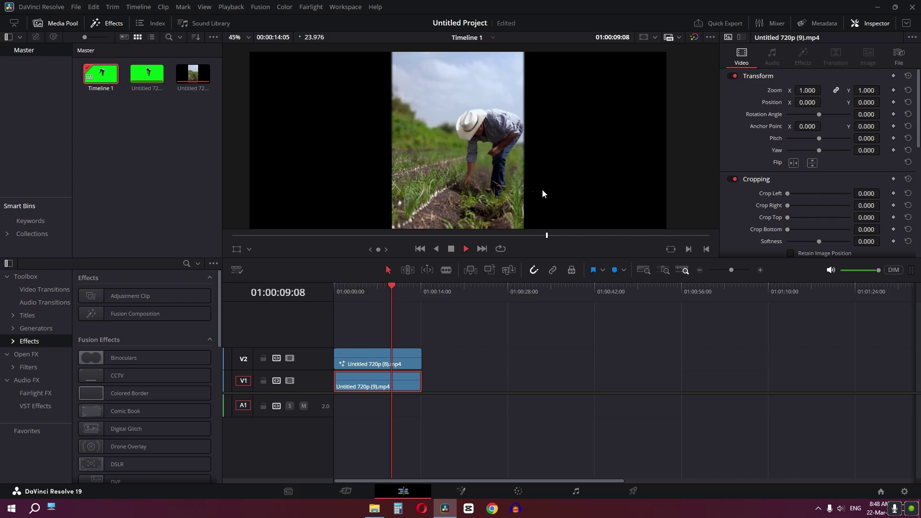
Return to the timeline start and save Project Settings with a vertical 1080 x 1920 timeline resolution.
left_click(338, 288)
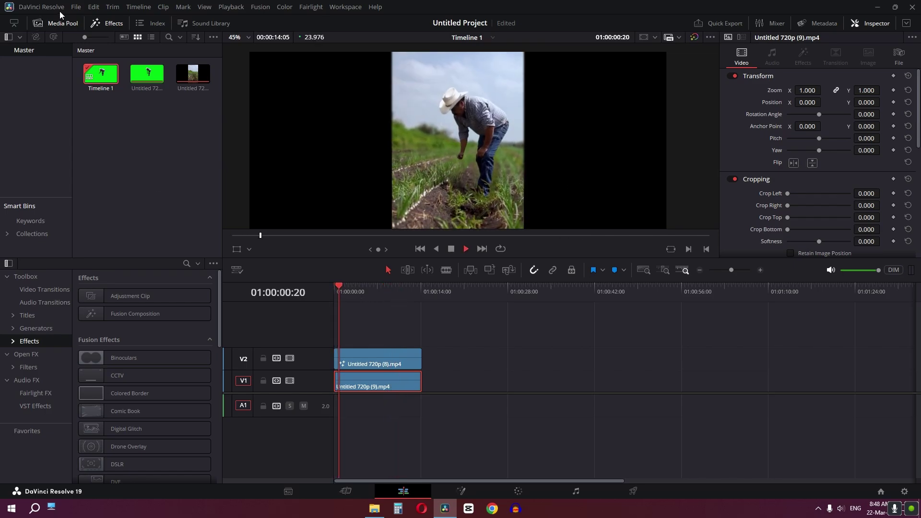
left_click(76, 8)
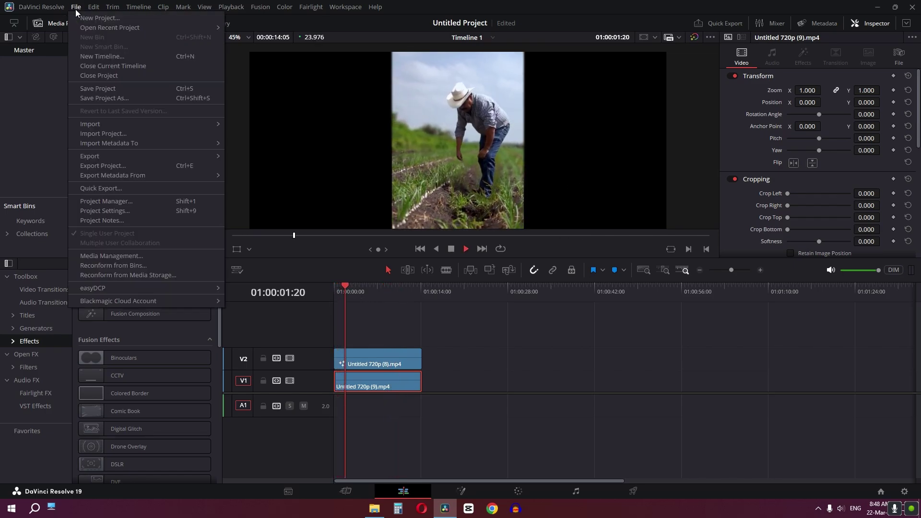
left_click(117, 212)
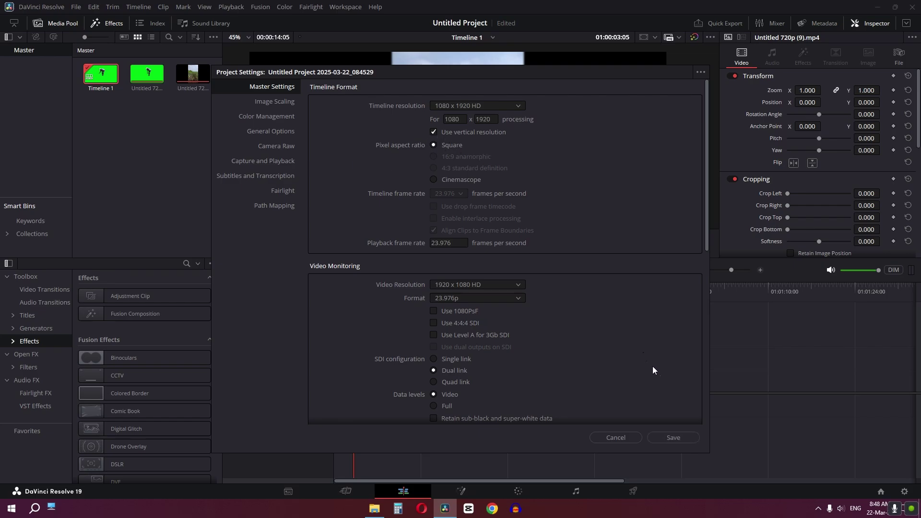
left_click(672, 437)
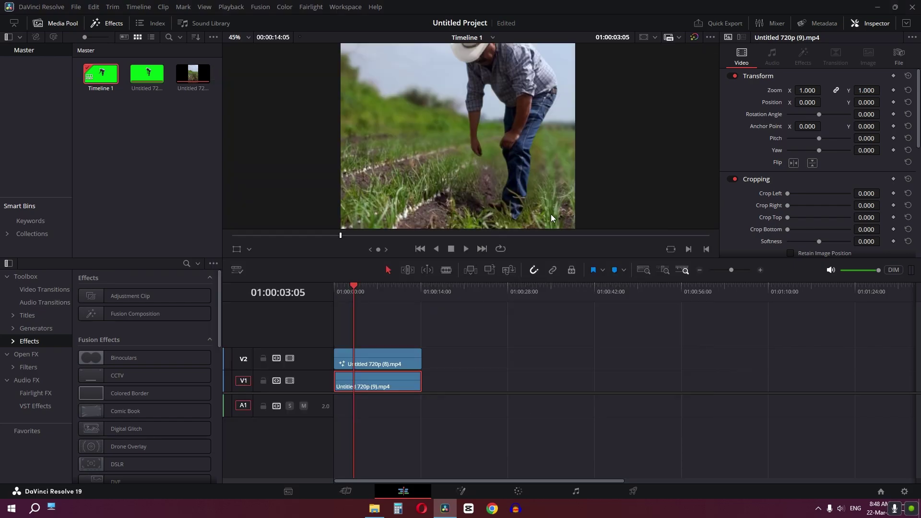